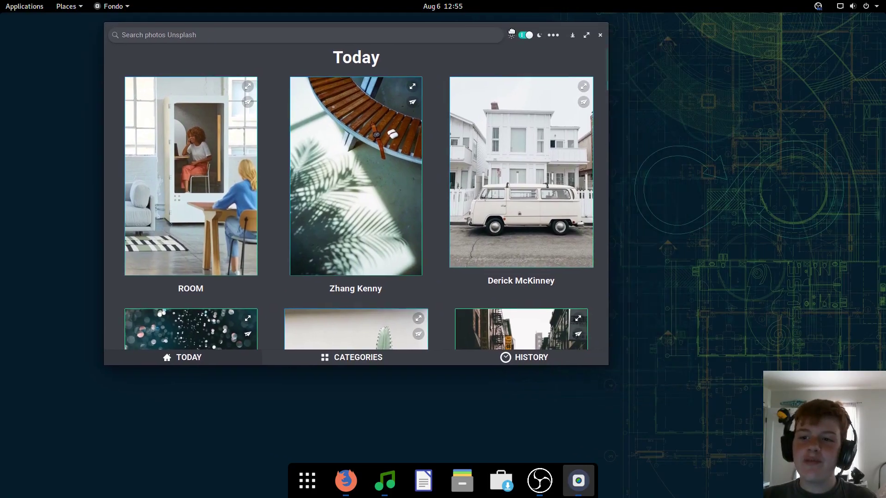
# - Check the empty wallpaper history, enlarge the Fondo window, and return to Today's photos
pyautogui.click(611, 375)
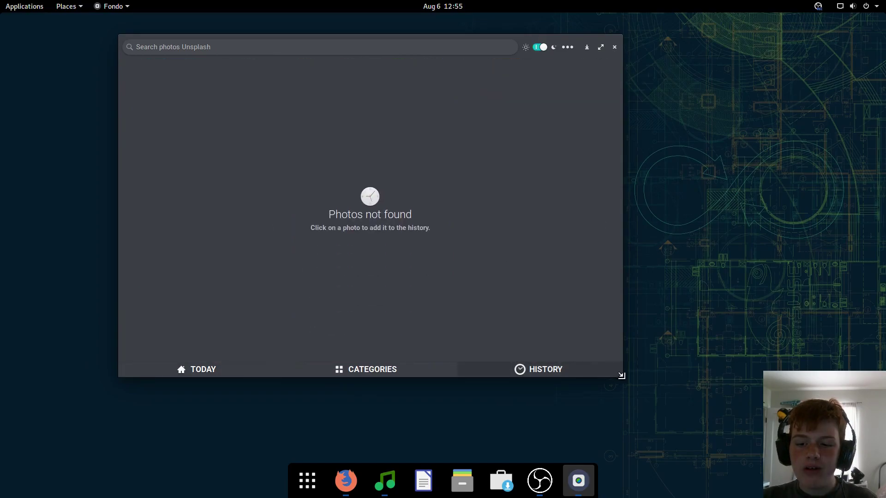
pyautogui.moveTo(621, 376); pyautogui.dragTo(721, 411)
pyautogui.click(239, 407)
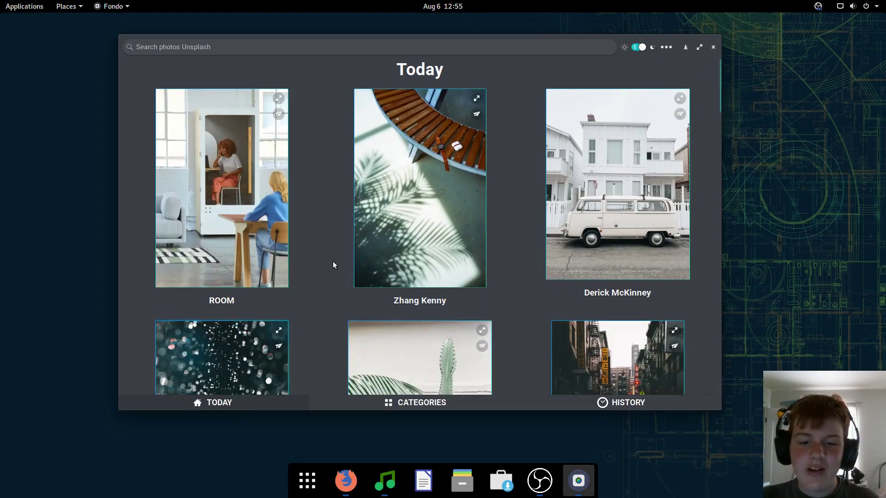
# - Scroll down Today's feed to the neon 'love is' and 'DEVE SER AQUI' sign photos
pyautogui.scroll(-5, 337, 255)
pyautogui.scroll(5, 338, 255)
pyautogui.scroll(-16, 410, 200)
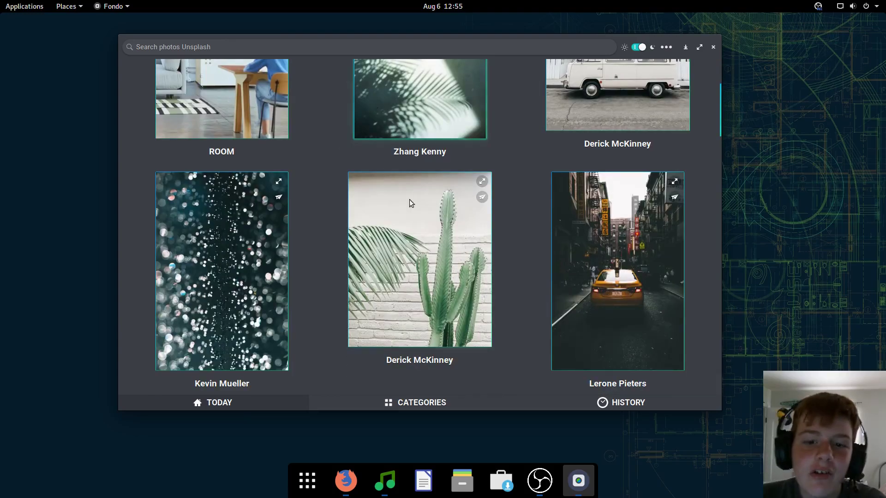
pyautogui.scroll(6, 425, 217)
pyautogui.scroll(10, 523, 95)
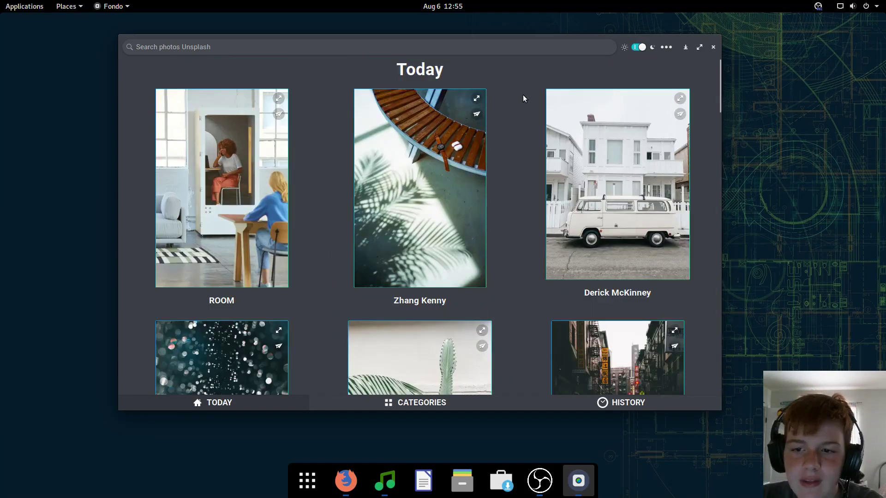
pyautogui.scroll(-13, 502, 141)
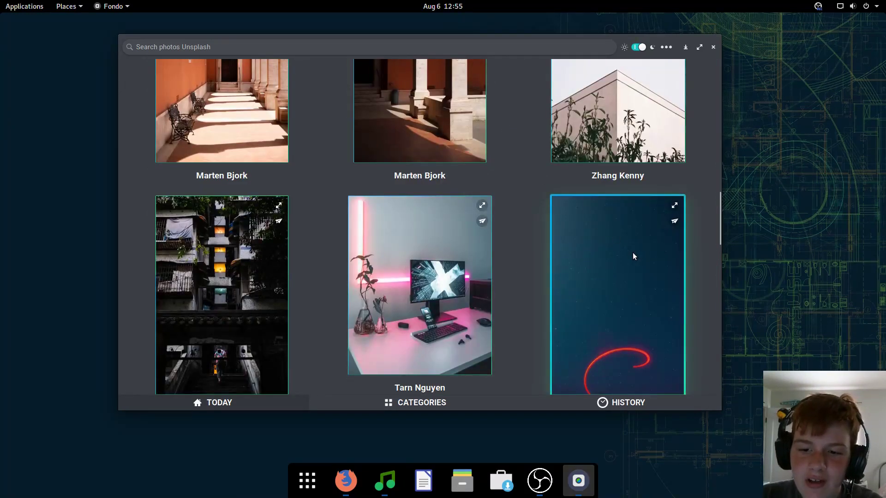
pyautogui.scroll(-15, 632, 253)
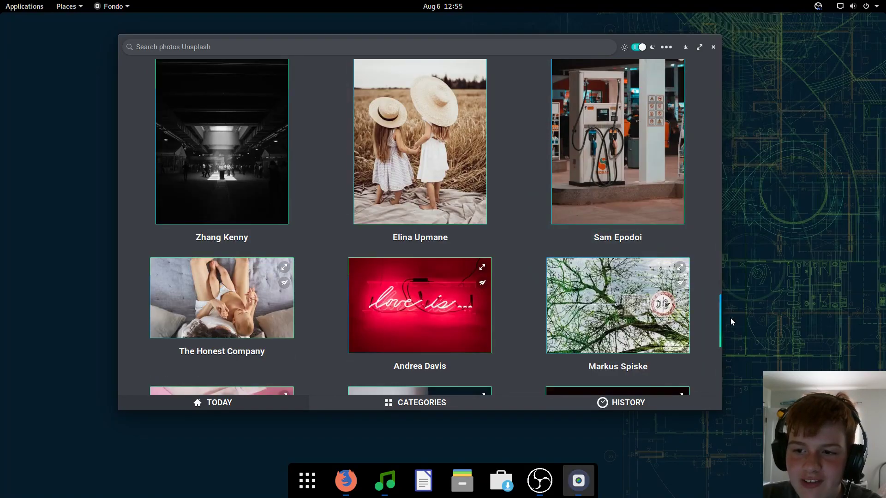
pyautogui.scroll(-2, 717, 319)
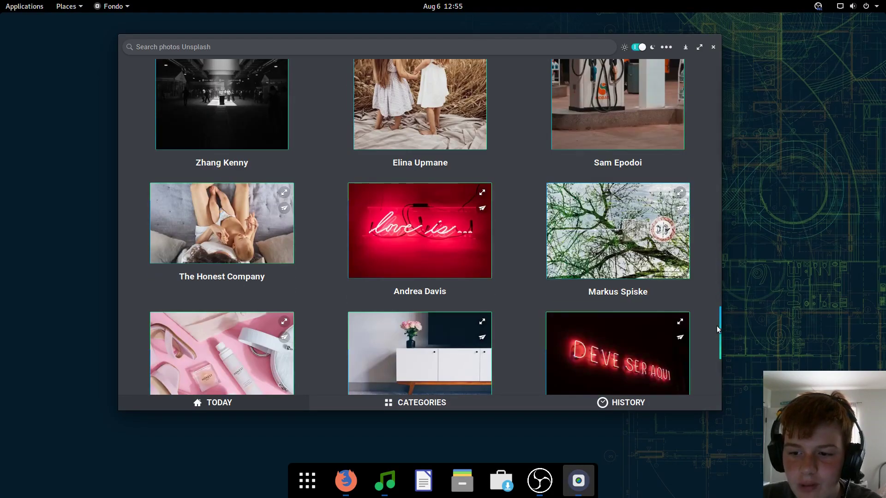
# - Set Zhang Kenny's palm-shadow photo, then Kevin Mueller's bokeh photo, as the wallpaper
pyautogui.moveTo(720, 327); pyautogui.dragTo(721, 22)
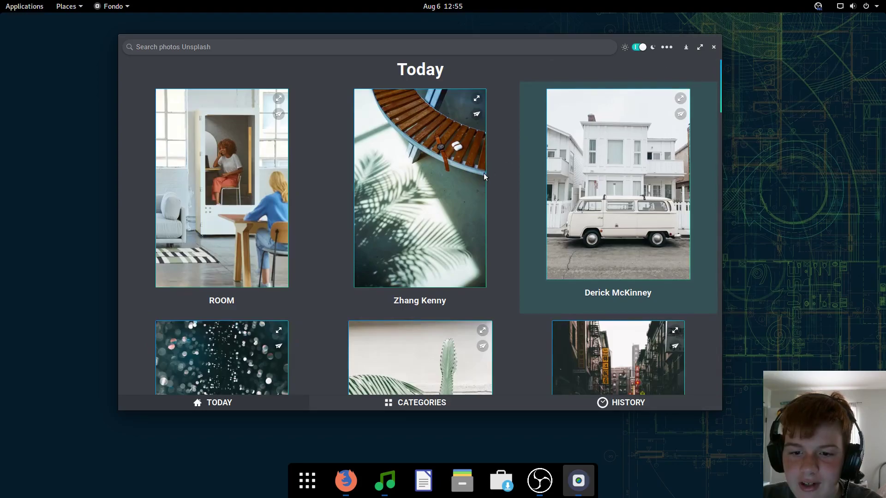
pyautogui.click(422, 205)
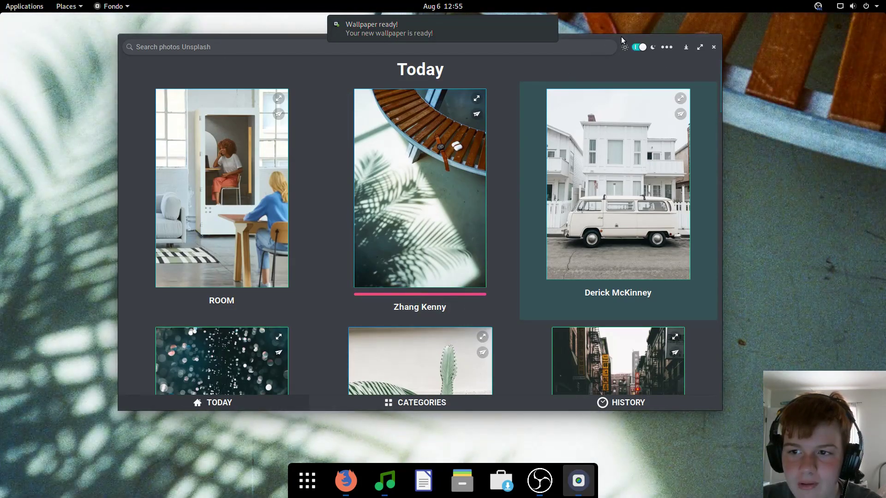
pyautogui.moveTo(621, 37); pyautogui.dragTo(583, 43)
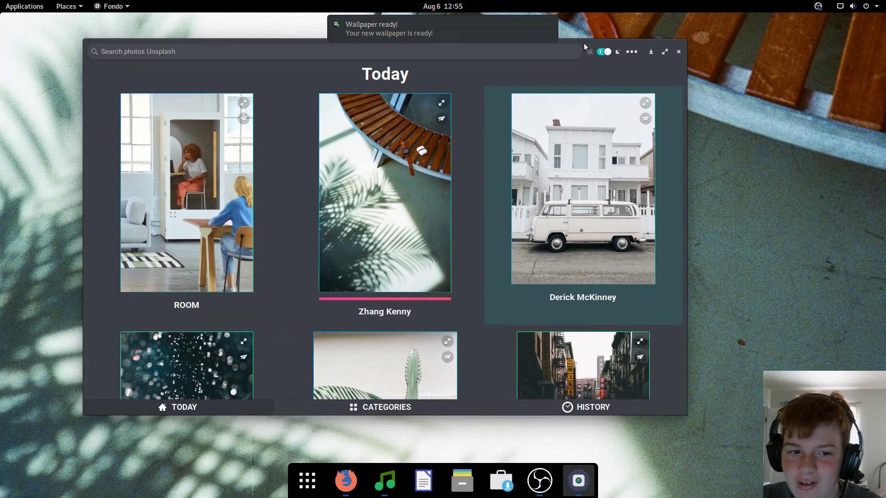
pyautogui.scroll(-5, 369, 171)
pyautogui.click(247, 209)
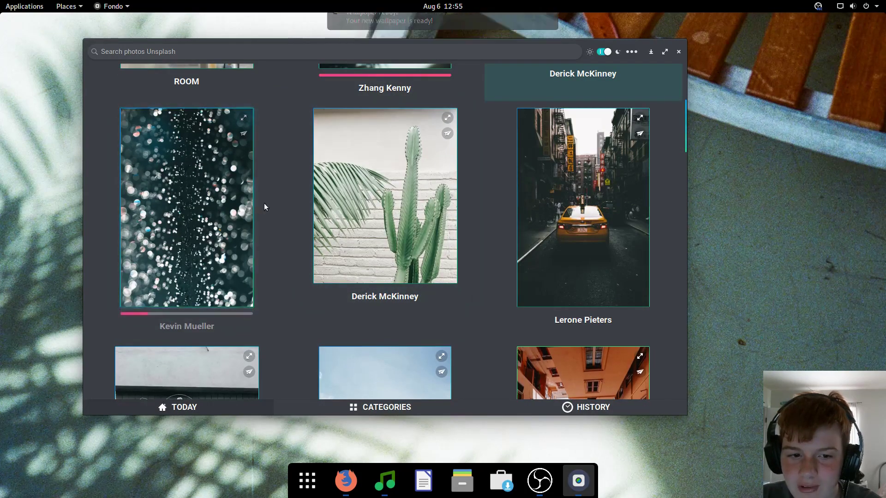
pyautogui.moveTo(592, 49); pyautogui.dragTo(666, 35)
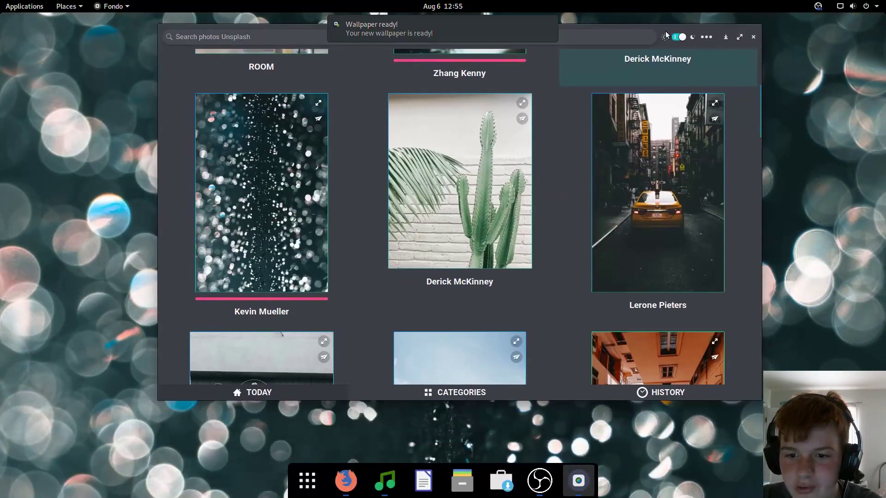
# - Set Marco Mons's dark starry photo with a red light swirl as the wallpaper
pyautogui.scroll(-5, 480, 175)
pyautogui.scroll(-3, 504, 166)
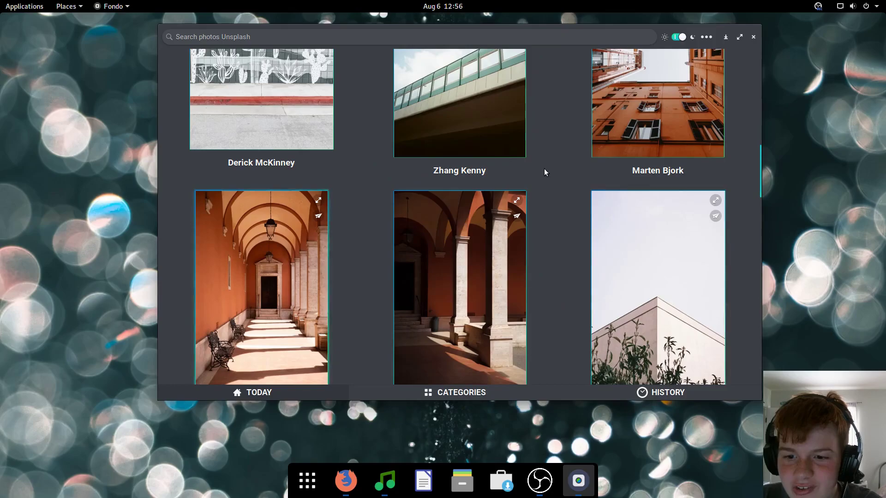
pyautogui.scroll(-6, 544, 169)
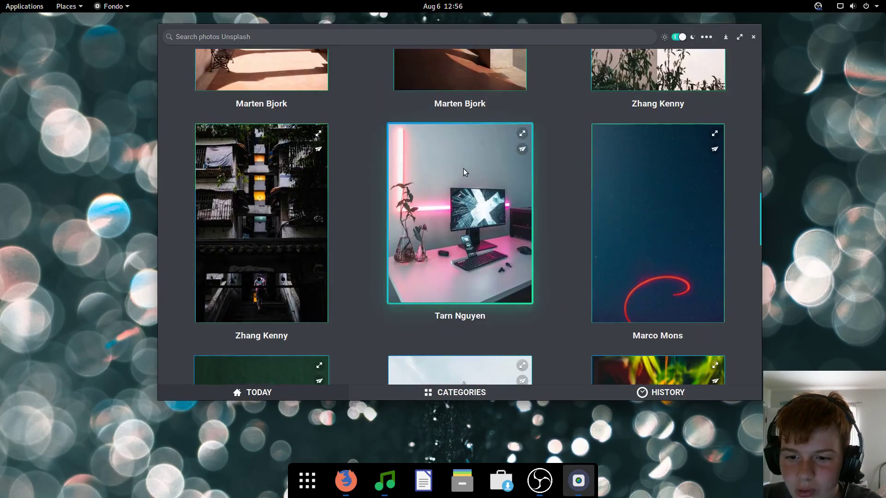
pyautogui.click(467, 175)
pyautogui.moveTo(653, 49); pyautogui.dragTo(672, 40)
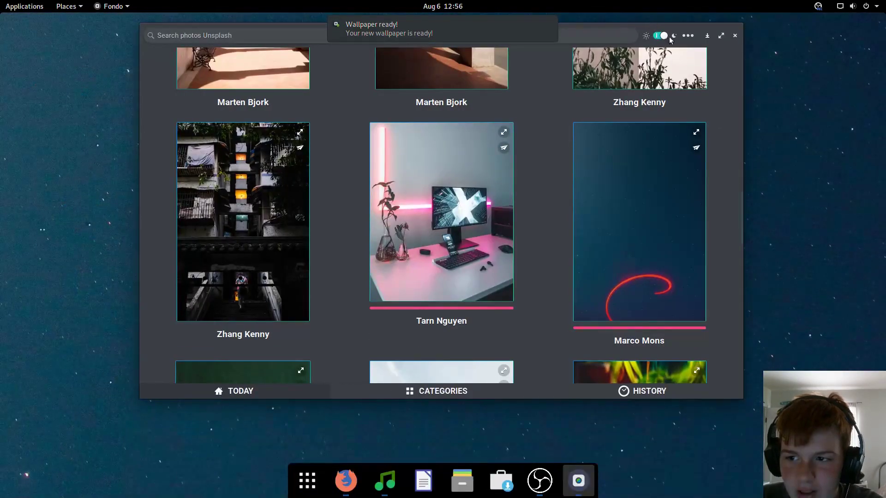
# - Limit photos to Landscape orientation and set Mark Solarski's cabinet photo as wallpaper
pyautogui.click(688, 36)
pyautogui.click(683, 176)
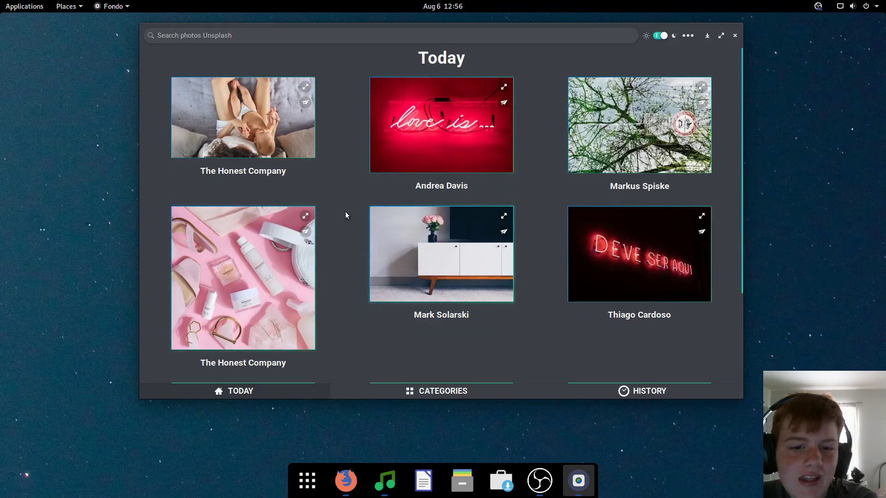
pyautogui.scroll(-3, 348, 214)
pyautogui.click(429, 153)
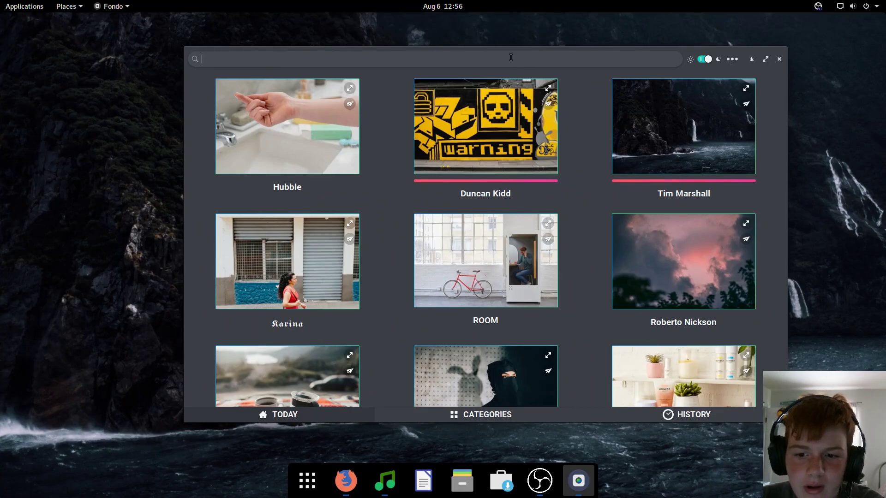
pyautogui.scroll(-4, 410, 173)
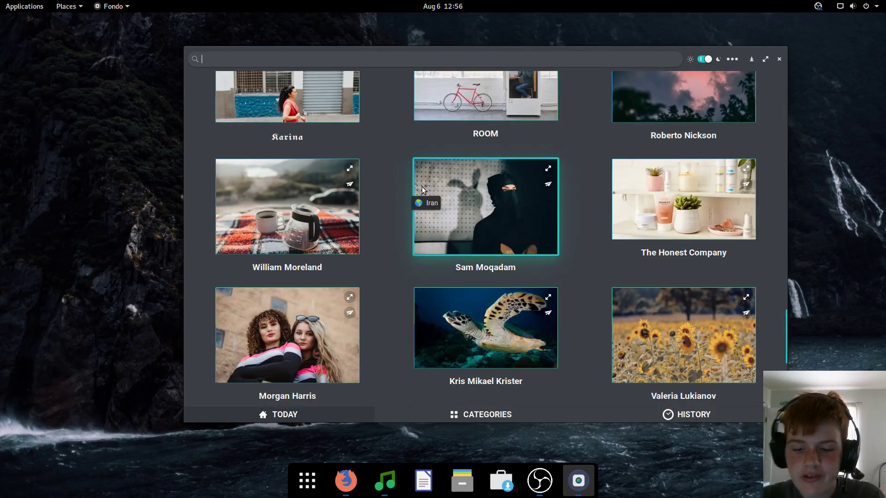
# - Search for 'Linux' and set one of the result photos as the wallpaper
pyautogui.write('Linux')
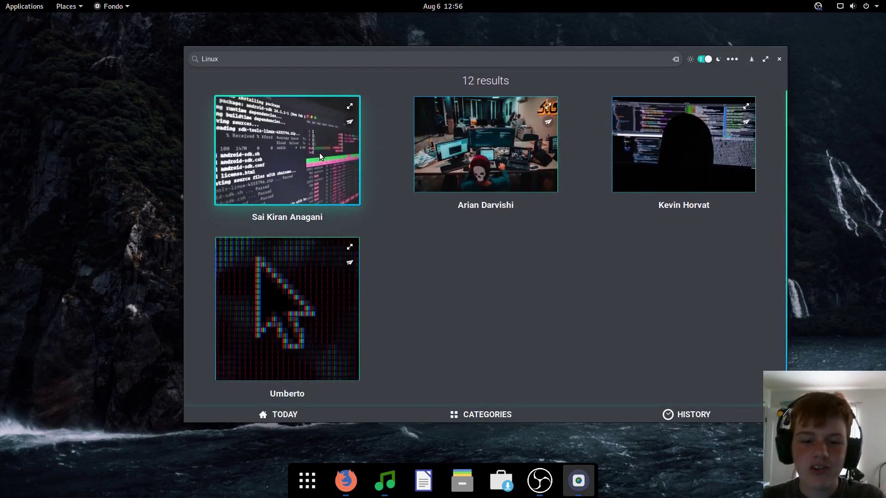
pyautogui.click(318, 277)
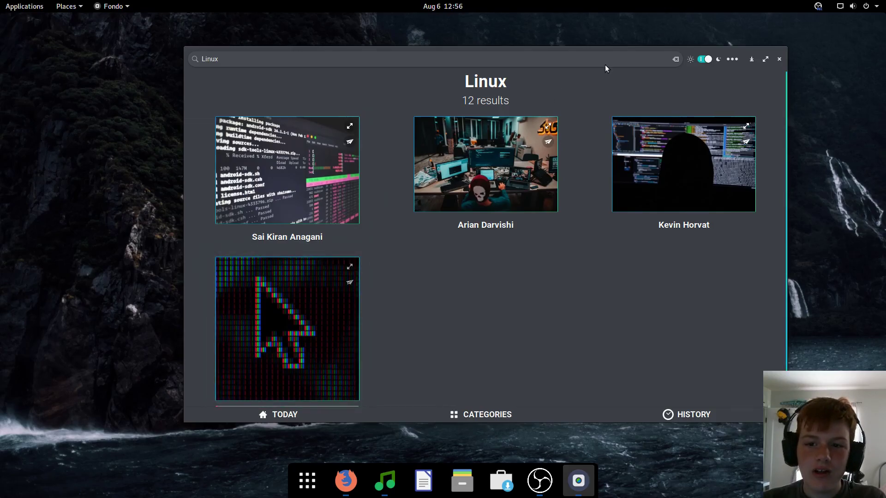
pyautogui.moveTo(682, 48); pyautogui.dragTo(704, 48)
# - Set orientation back to Any and scroll through the 12 Linux results
pyautogui.click(753, 53)
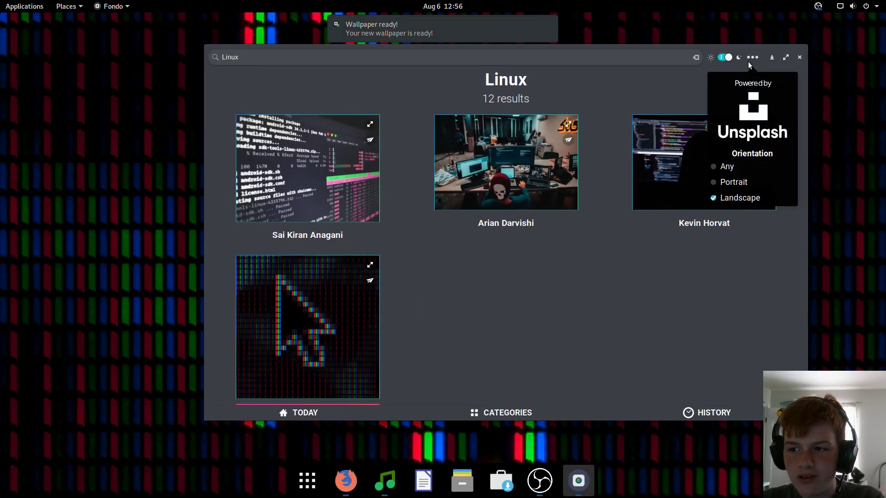
pyautogui.click(734, 166)
pyautogui.scroll(-5, 663, 201)
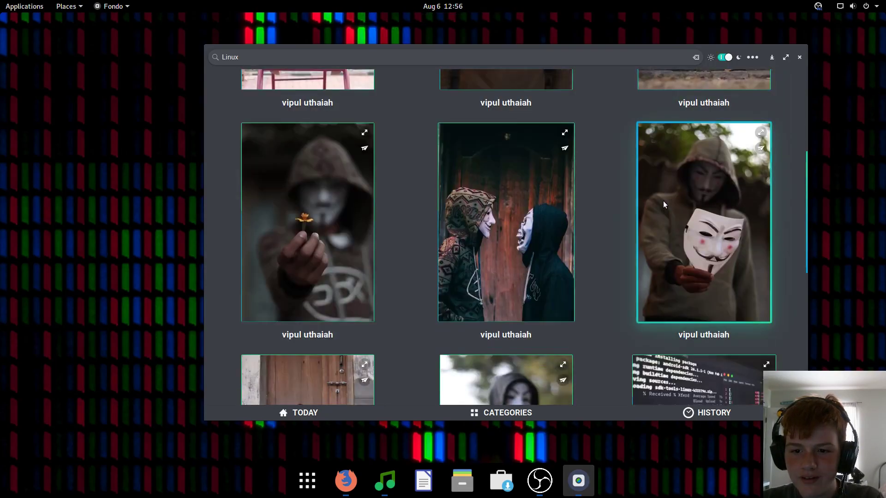
pyautogui.scroll(-2, 663, 201)
pyautogui.scroll(8, 574, 199)
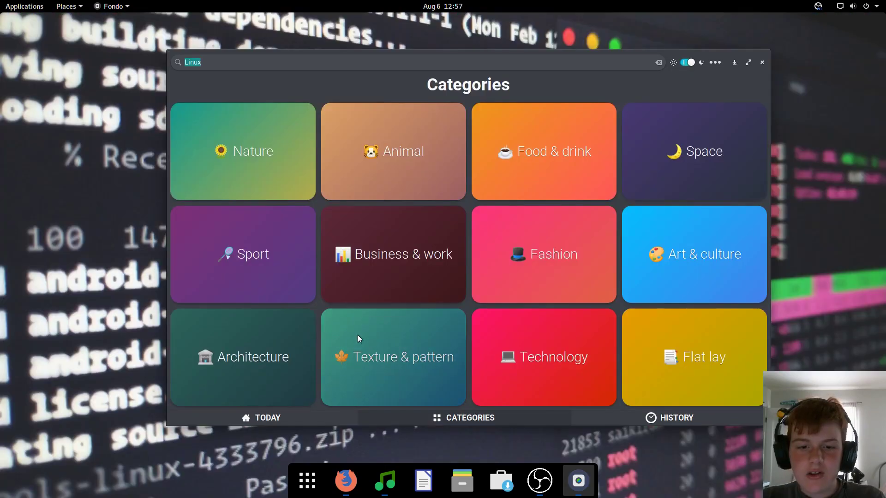
# - Set Mark Basarab's canyon photo from the Nature category as wallpaper and preview it full size
pyautogui.click(316, 420)
pyautogui.click(397, 420)
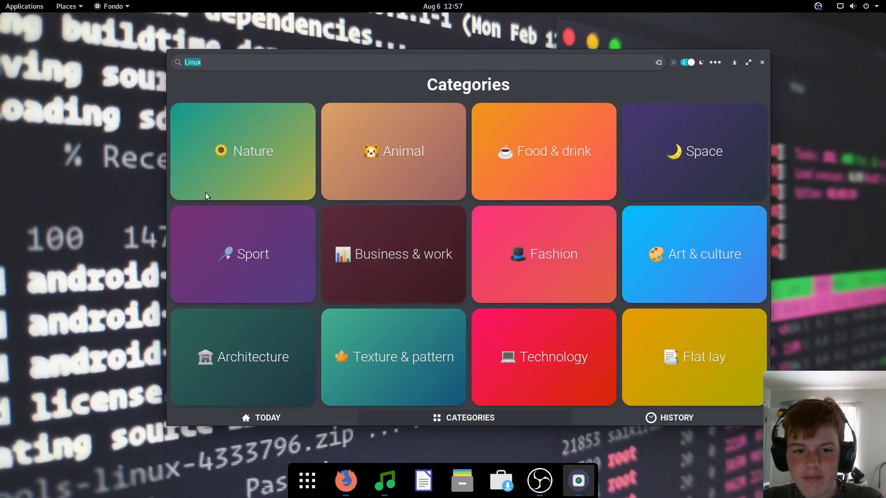
pyautogui.click(274, 181)
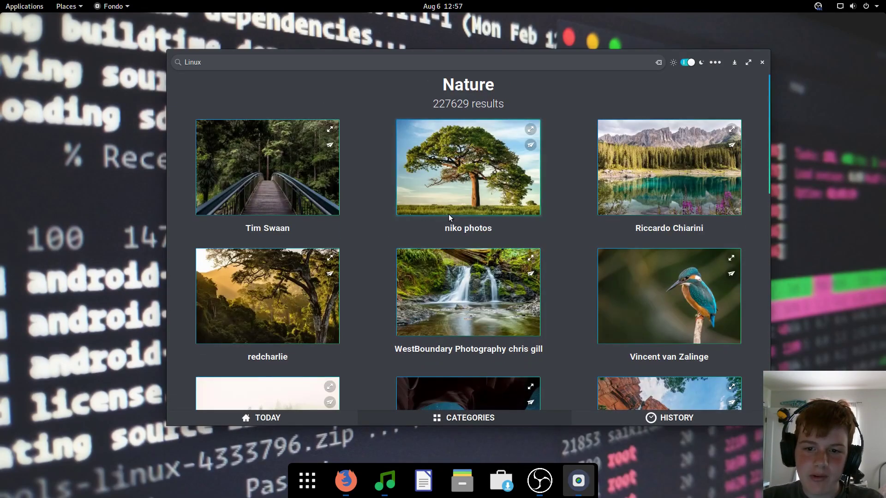
pyautogui.scroll(-5, 393, 216)
pyautogui.click(447, 235)
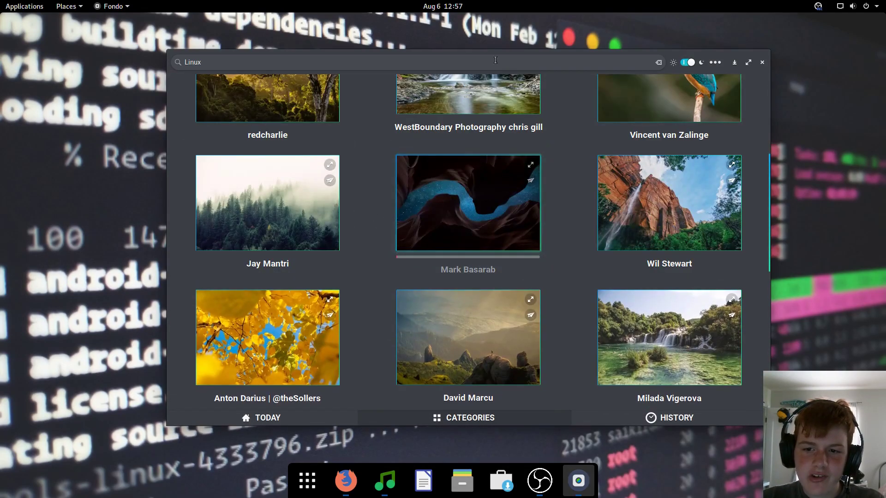
pyautogui.moveTo(492, 54); pyautogui.dragTo(558, 48)
pyautogui.click(596, 157)
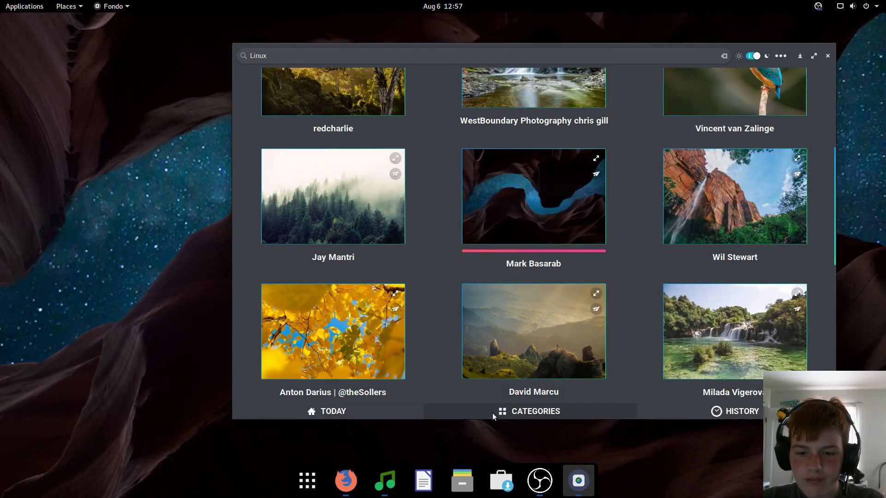
pyautogui.click(492, 413)
# - Set the Technology circuit board photo, then the Space Earth-at-night photo, as wallpaper
pyautogui.click(595, 318)
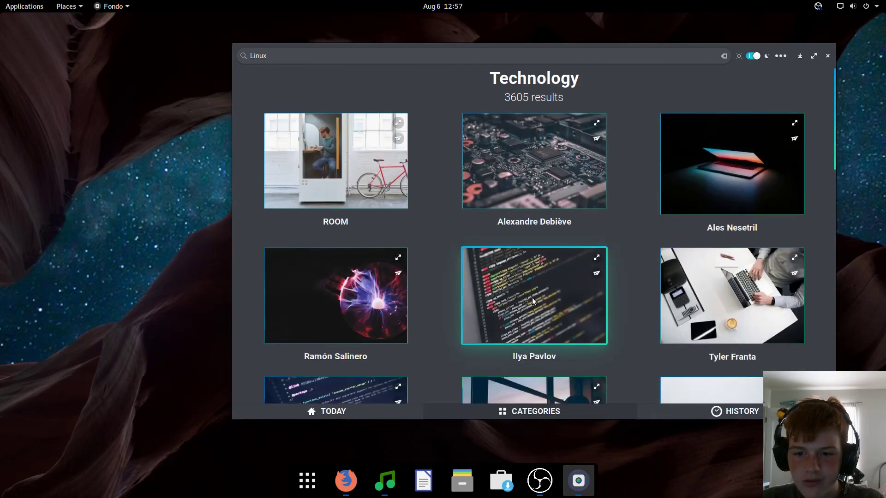
pyautogui.click(534, 166)
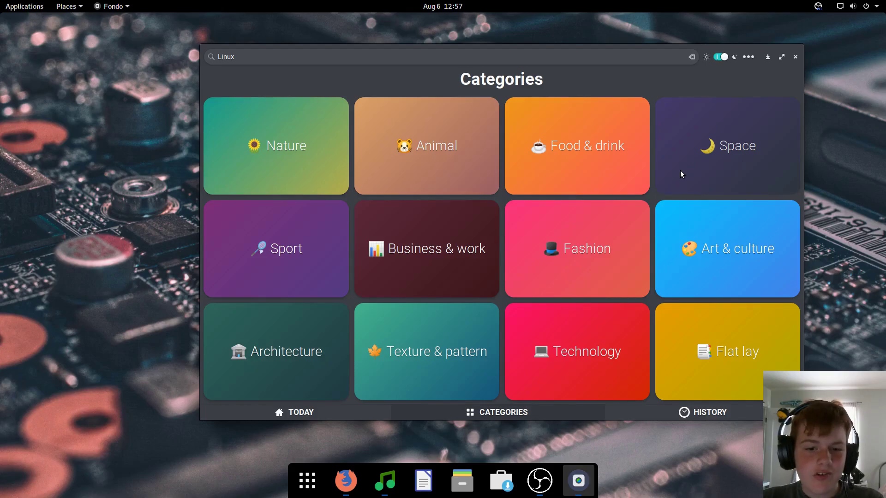
pyautogui.click(681, 170)
pyautogui.moveTo(499, 45); pyautogui.dragTo(512, 55)
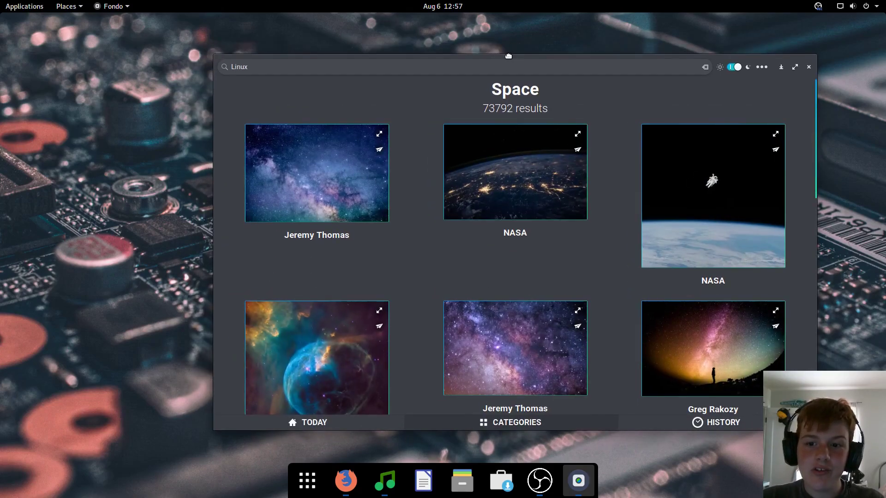
pyautogui.click(506, 166)
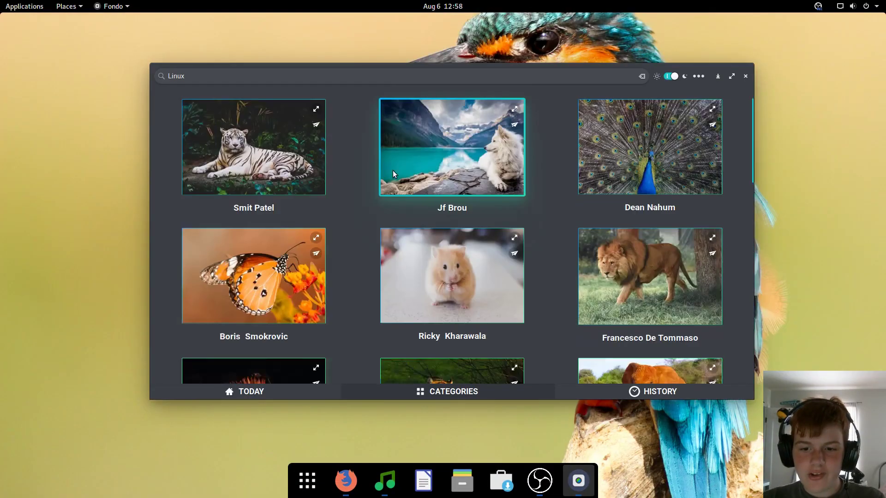
# - Set the blue-and-yellow parrot photo, then the bald eagle photo, as wallpaper
pyautogui.scroll(-3, 393, 173)
pyautogui.scroll(-8, 424, 180)
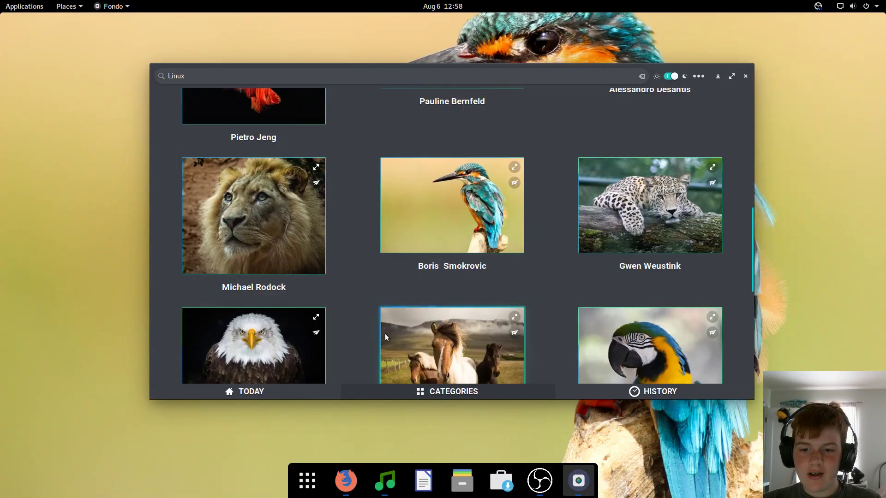
pyautogui.click(675, 264)
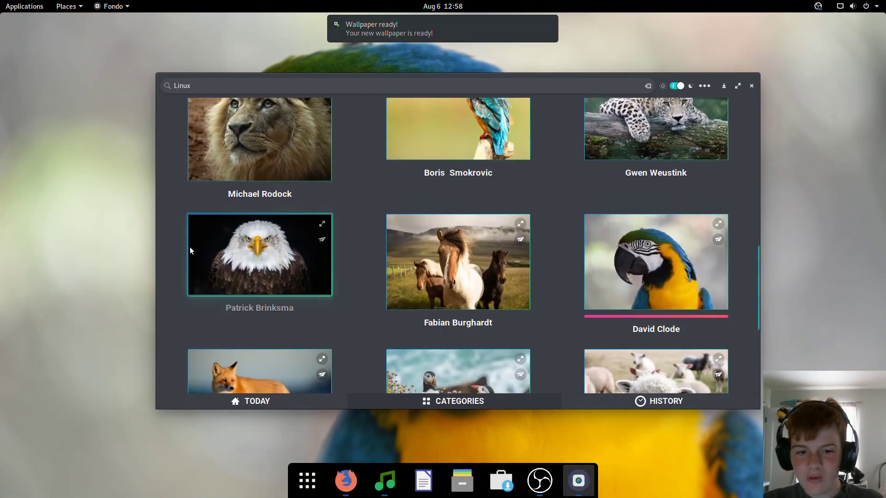
pyautogui.click(208, 258)
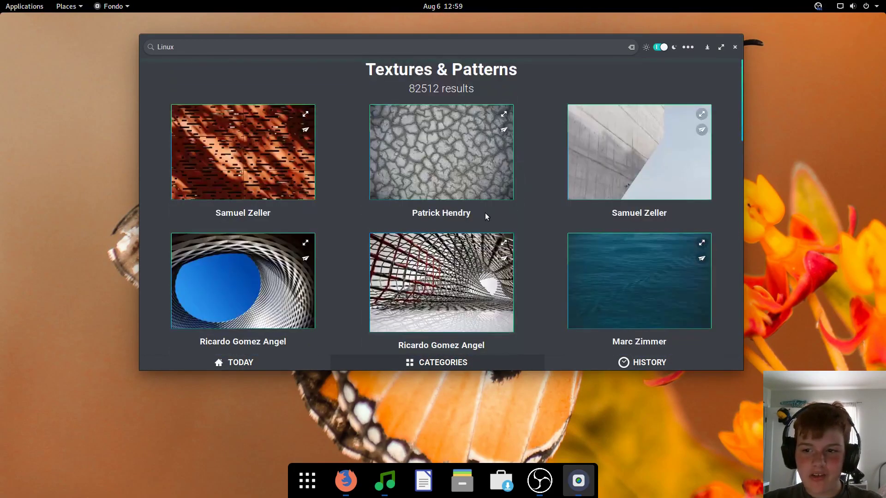
# - Try the cracked dry-earth and deep blue water textures as wallpaper, then bring the window back up
pyautogui.click(450, 156)
pyautogui.scroll(-3, 488, 210)
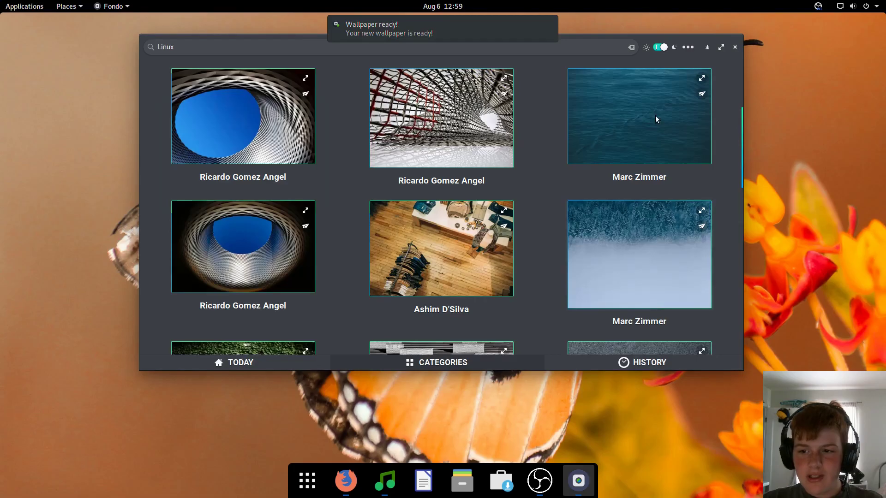
pyautogui.click(655, 117)
pyautogui.scroll(-5, 708, 193)
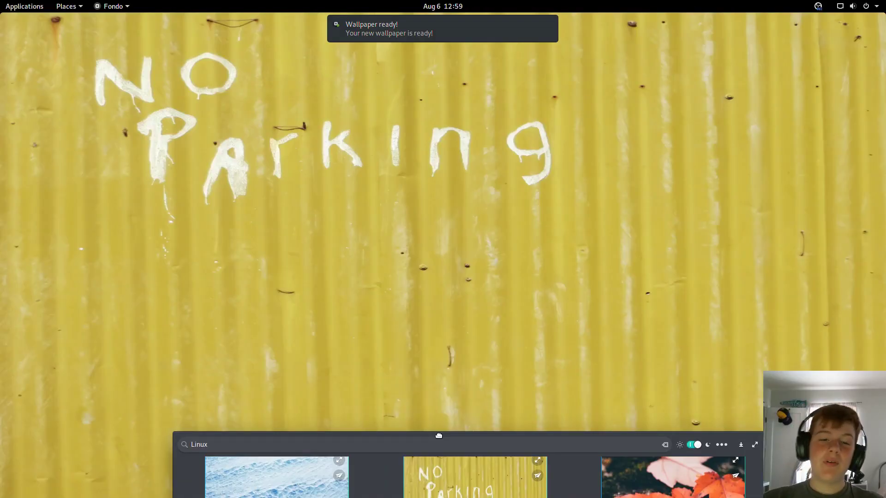
pyautogui.moveTo(443, 427); pyautogui.dragTo(414, 457)
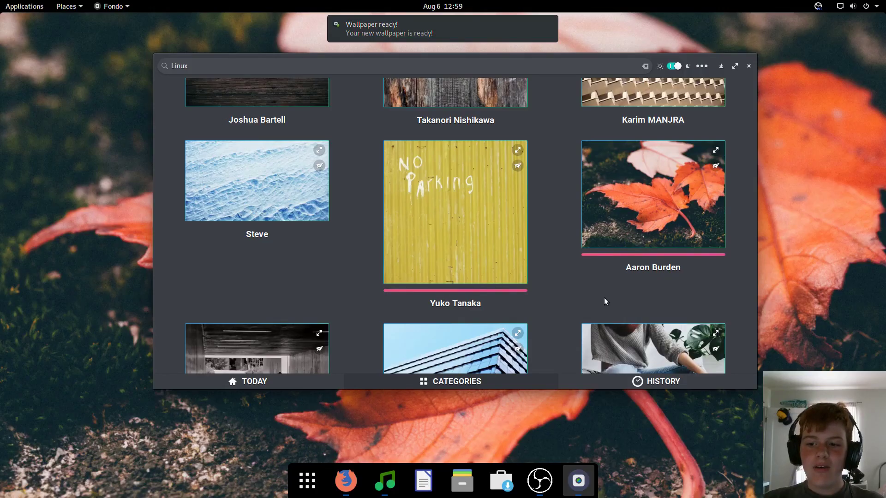
# - Cycle the maple leaf wallpaper through Zoom, Spanned, Centered and Scaled placements
pyautogui.rightClick(644, 171)
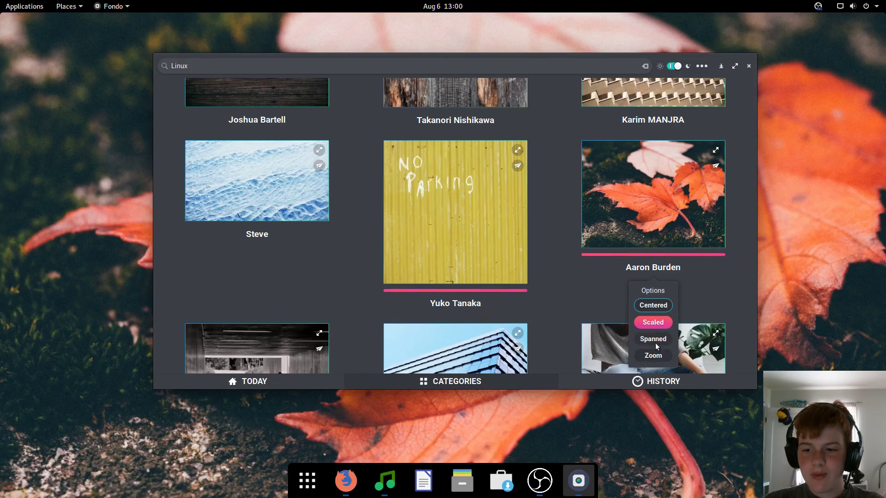
pyautogui.click(656, 356)
pyautogui.rightClick(654, 237)
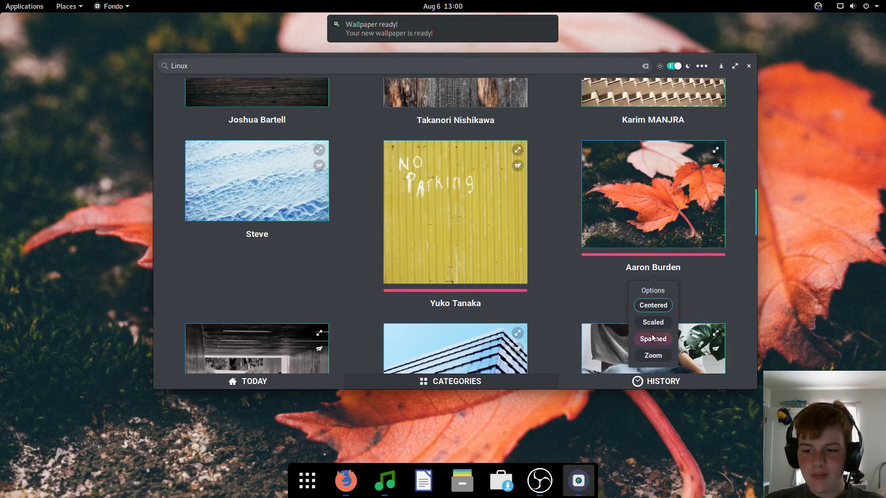
pyautogui.click(653, 305)
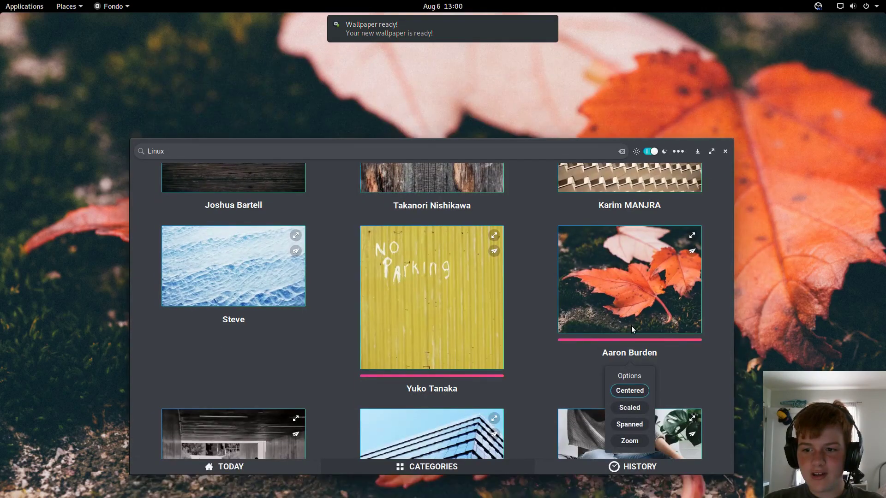
pyautogui.click(631, 389)
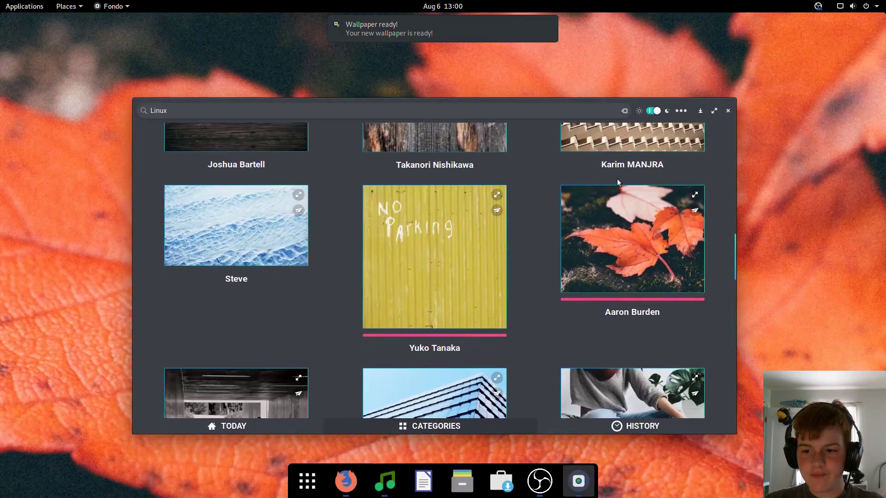
pyautogui.rightClick(647, 259)
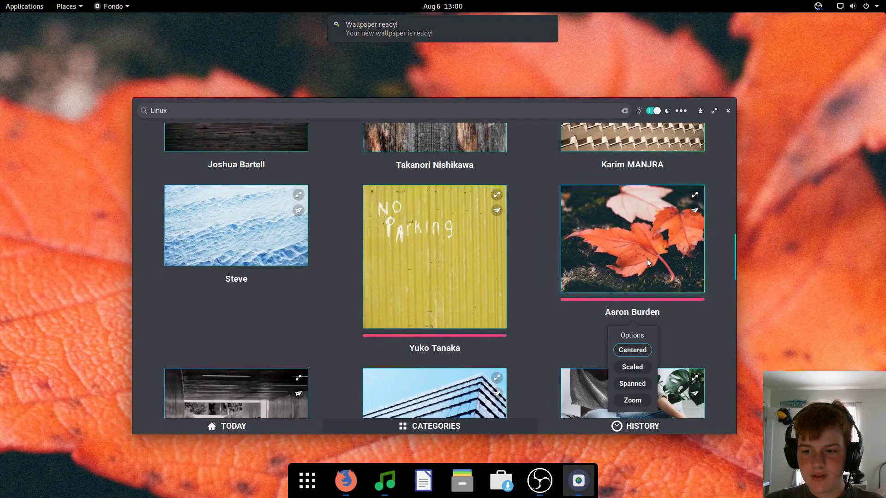
pyautogui.click(640, 368)
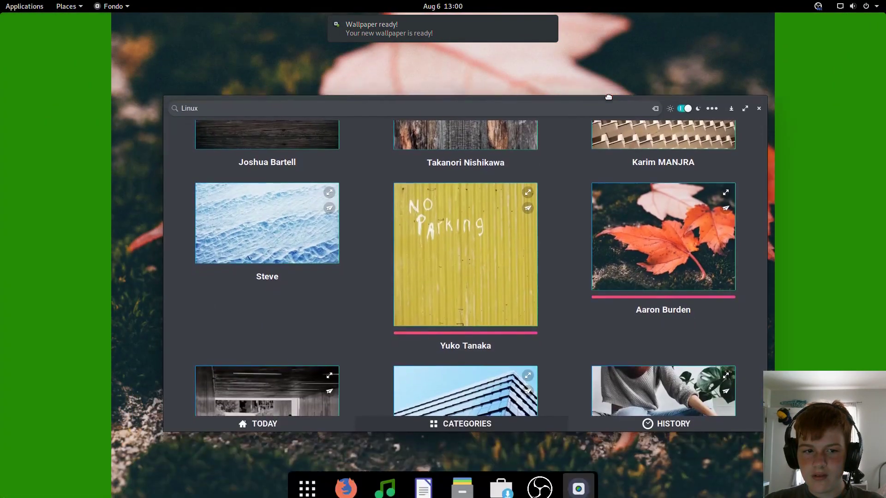
pyautogui.rightClick(655, 269)
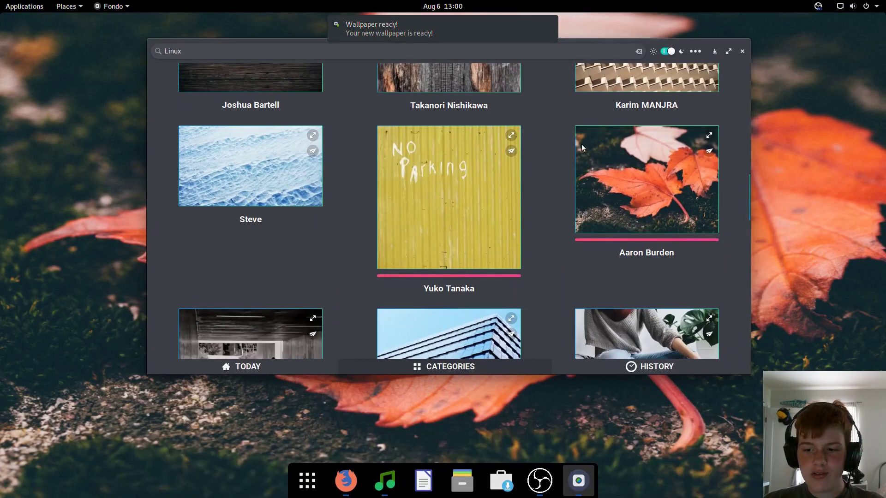
# - Browse the Seattle results and open, then close, the Space Needle photo's share options
pyautogui.scroll(-3, 560, 177)
pyautogui.scroll(-10, 489, 190)
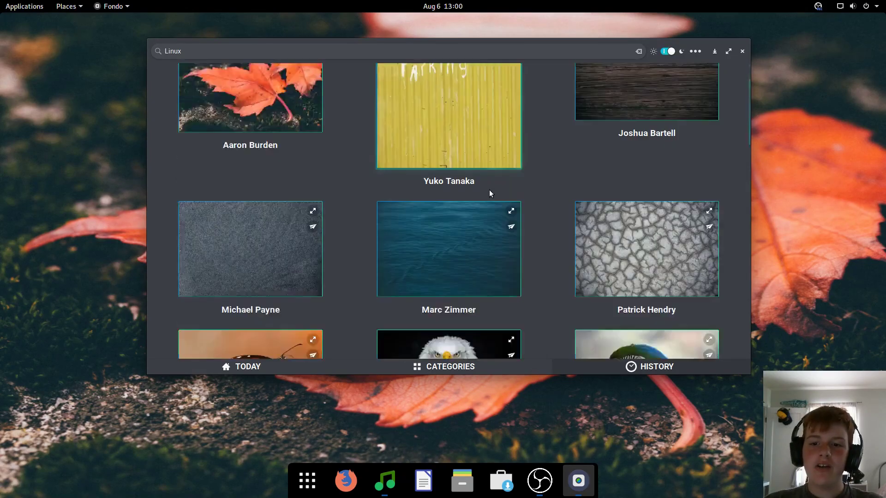
pyautogui.scroll(-5, 491, 188)
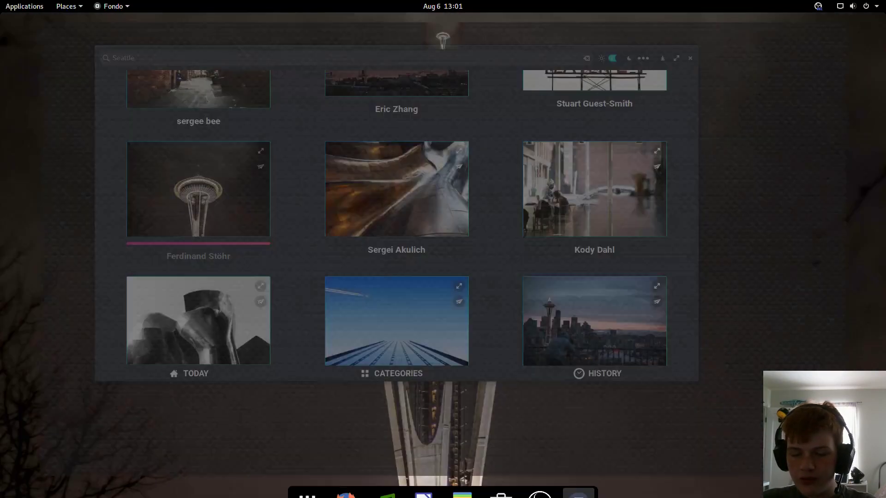
pyautogui.click(262, 170)
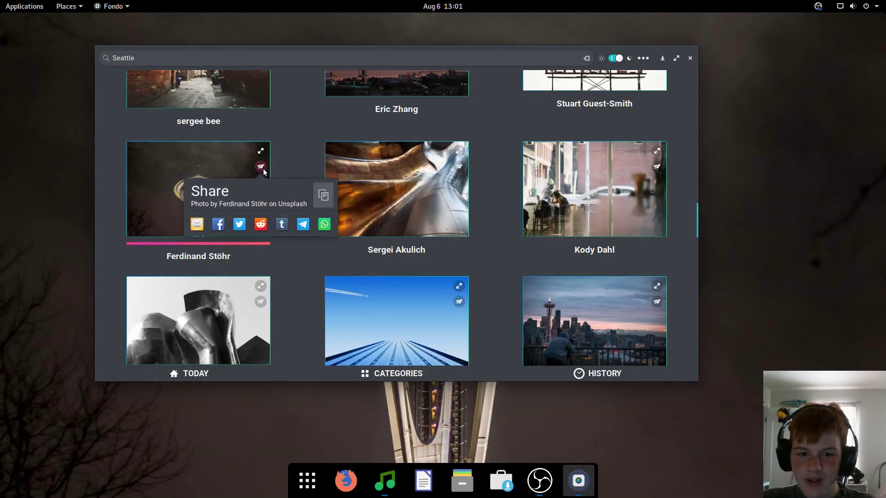
pyautogui.click(300, 118)
pyautogui.scroll(-3, 331, 232)
pyautogui.scroll(3, 249, 228)
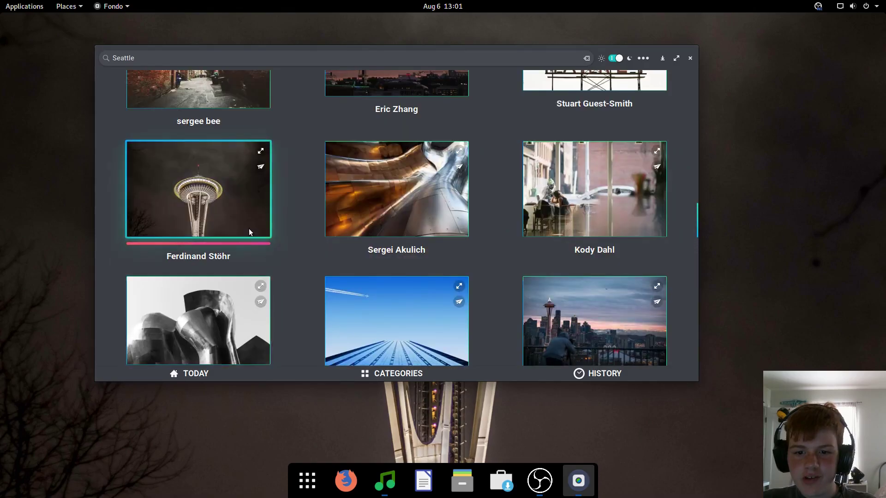
pyautogui.scroll(1, 248, 229)
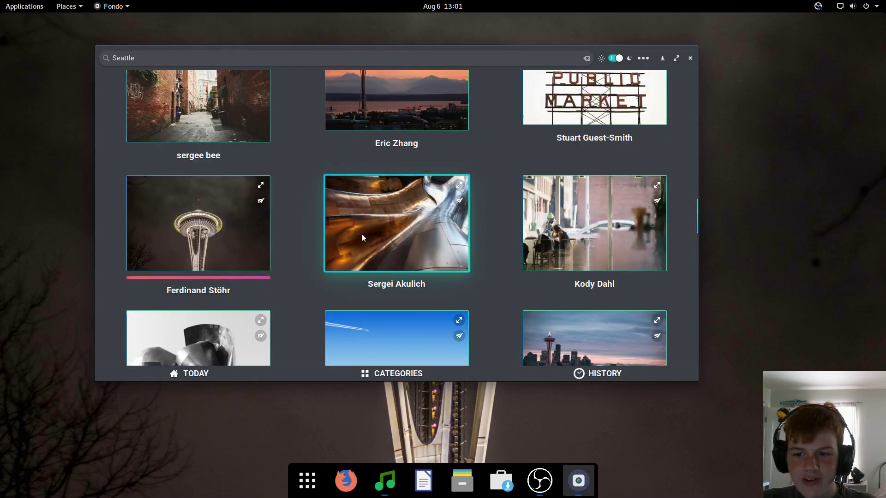
pyautogui.scroll(1, 363, 257)
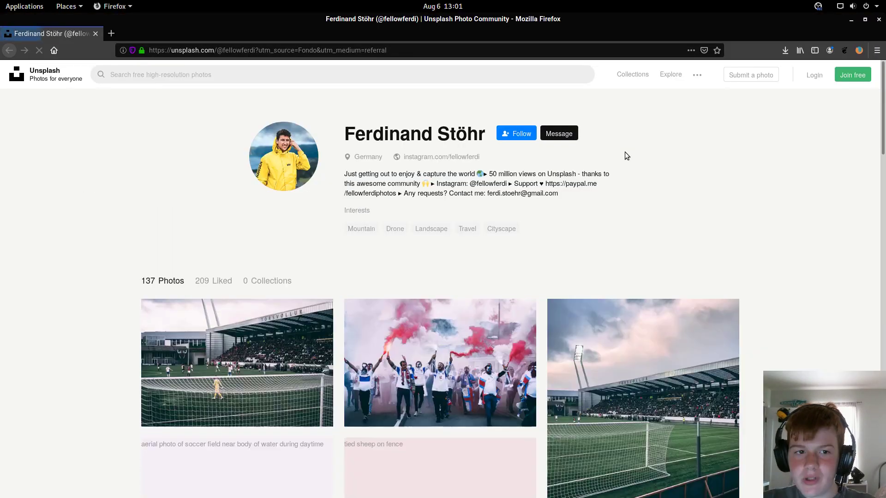
# - Scroll the photographer's Unsplash grid of coastal cliffs, sheep and turf-roofed houses
pyautogui.scroll(-5, 563, 210)
pyautogui.scroll(2, 561, 208)
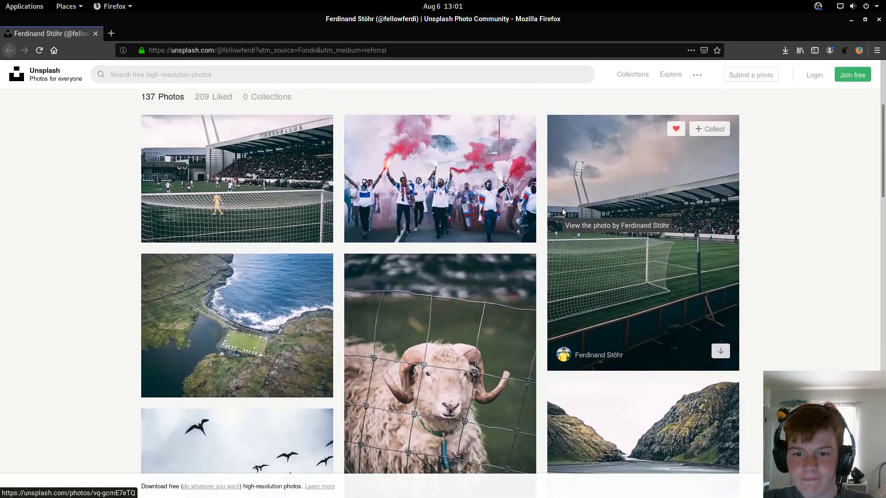
pyautogui.scroll(-10, 355, 161)
pyautogui.scroll(-4, 354, 163)
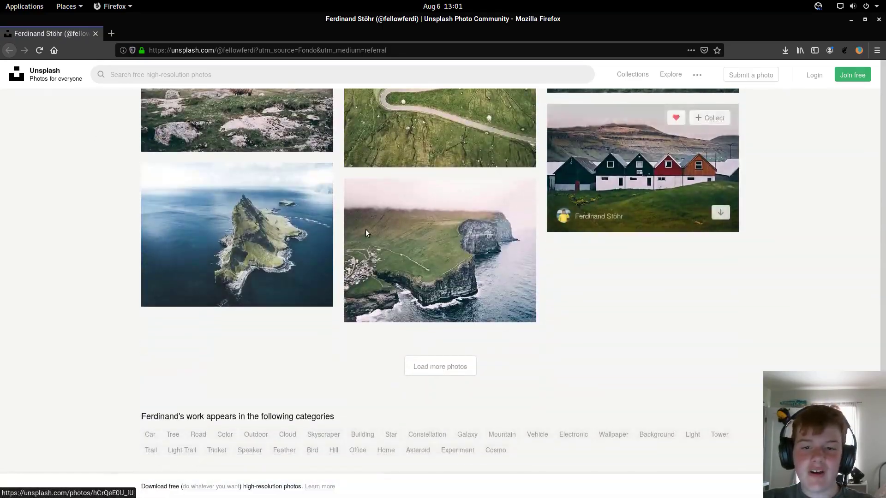
pyautogui.scroll(7, 398, 289)
pyautogui.scroll(15, 398, 289)
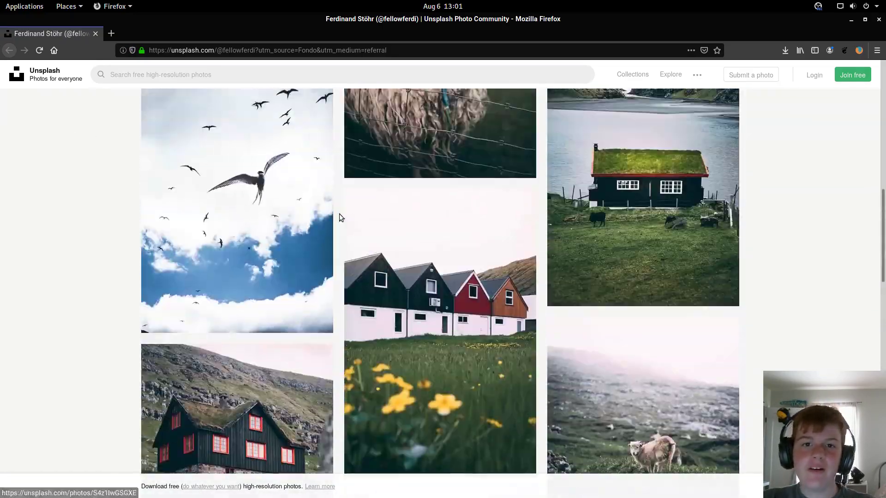